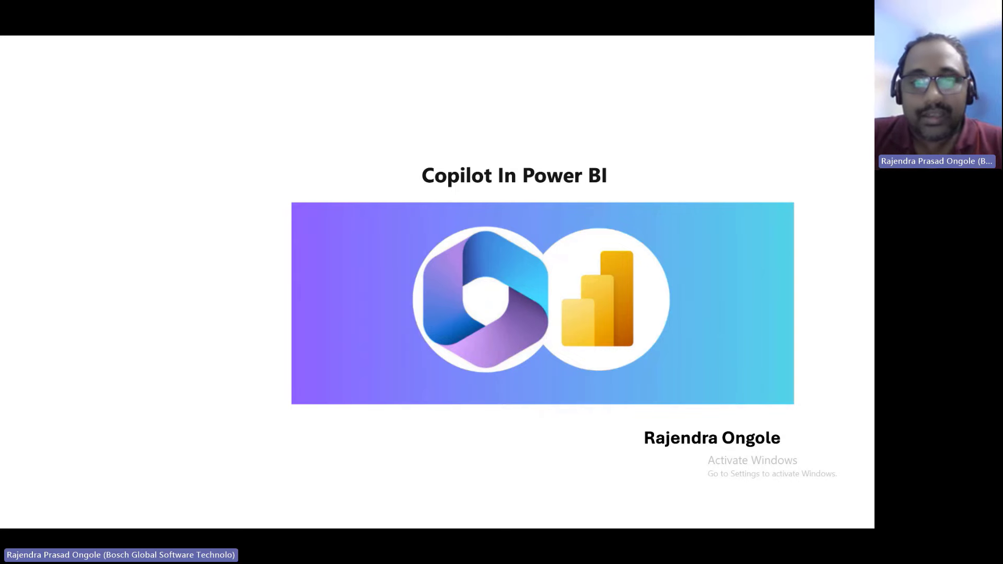
key(Right)
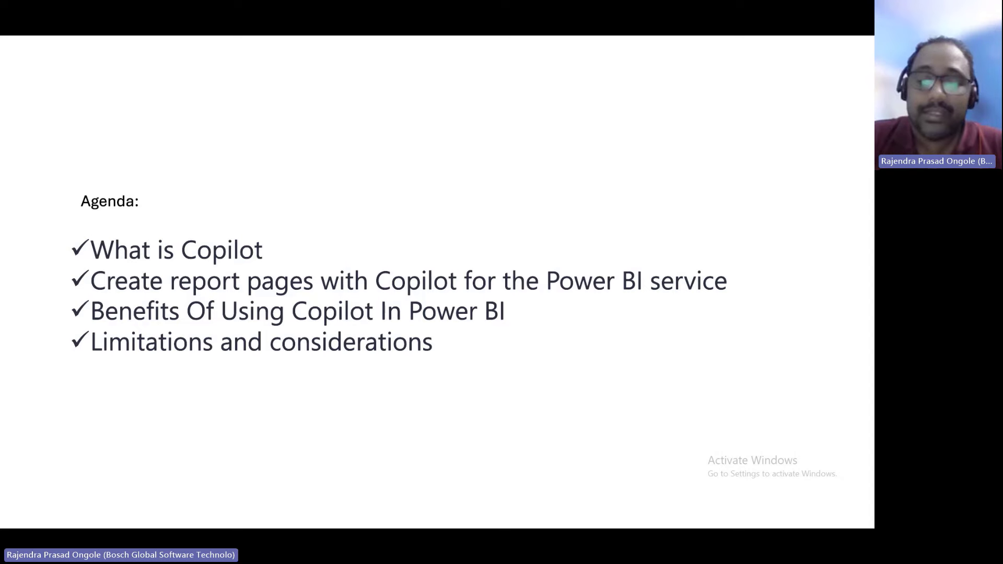
key(Right)
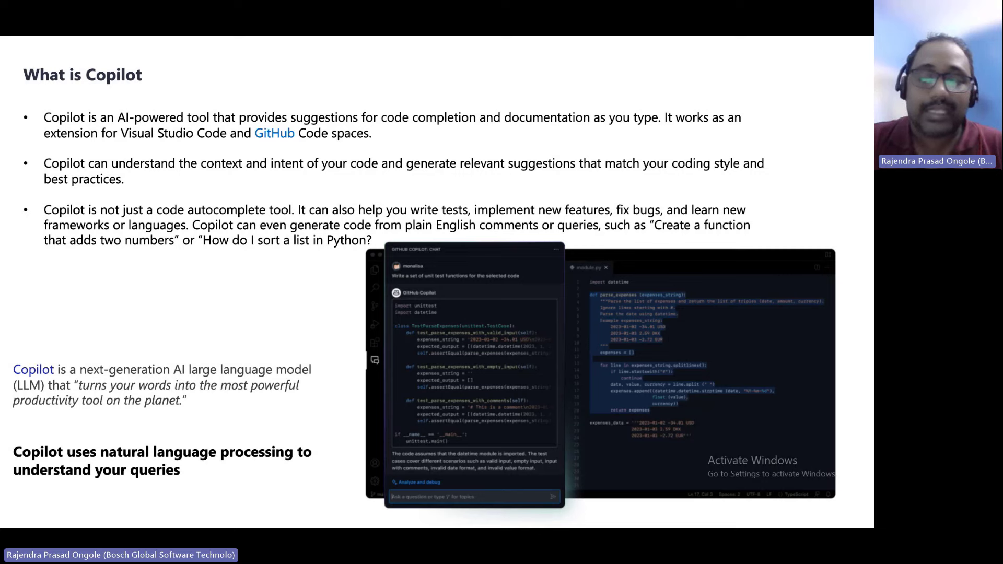
key(Right)
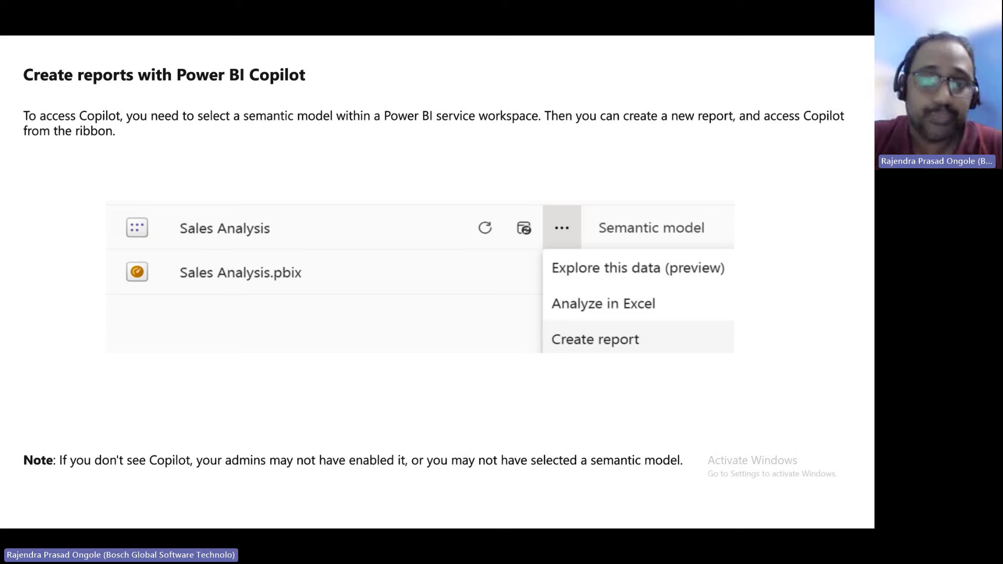
key(Right)
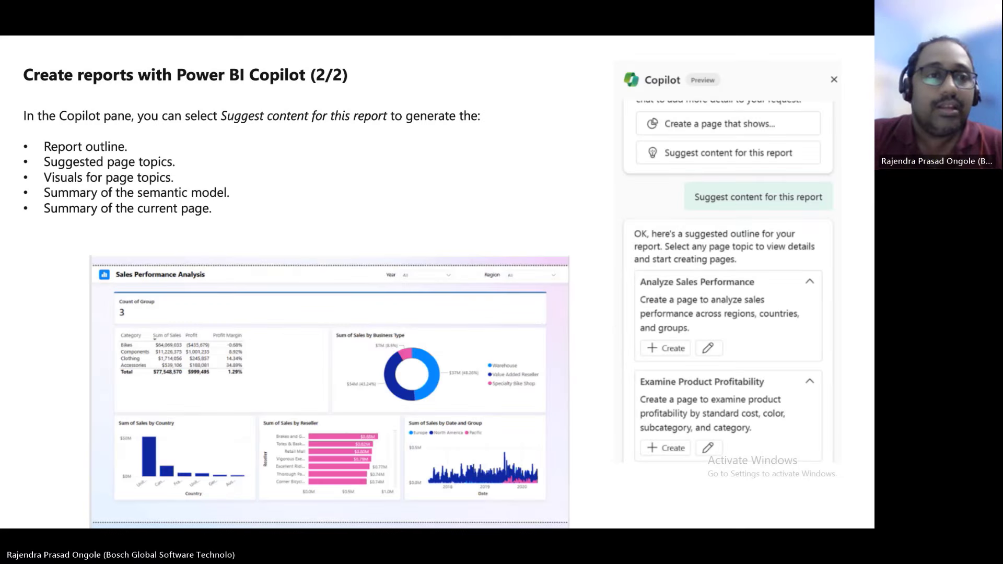
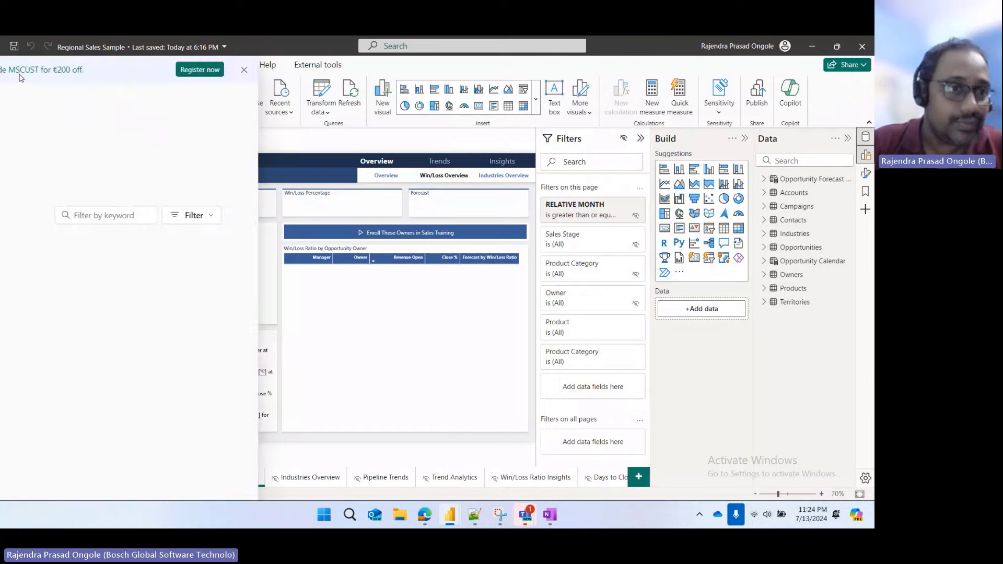
- Check the installed Power BI Desktop version in the product information and close it
click(46, 486)
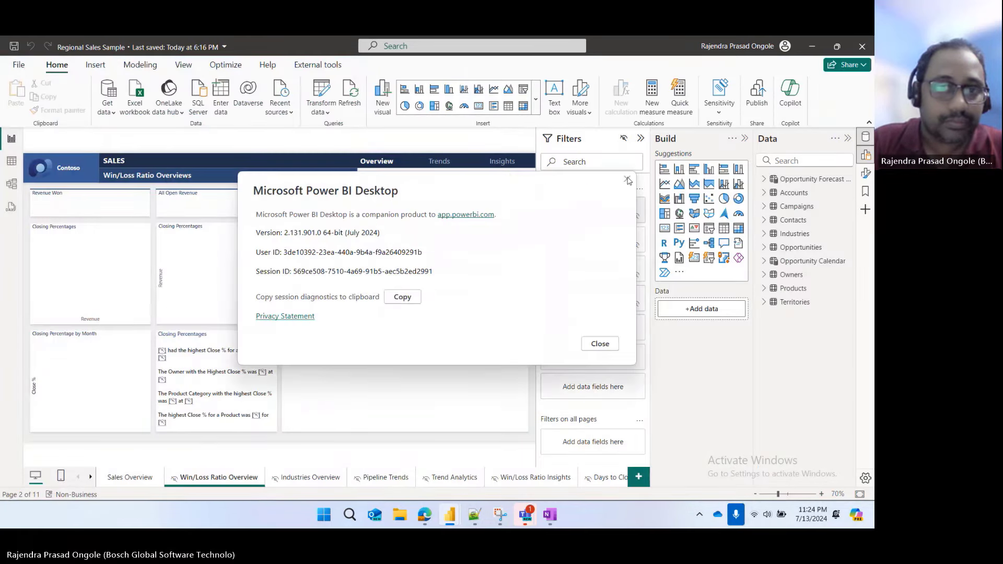
click(626, 179)
- Review the Copilot workspace setting and the preview features list in the global options, leaving the options without changes
click(18, 65)
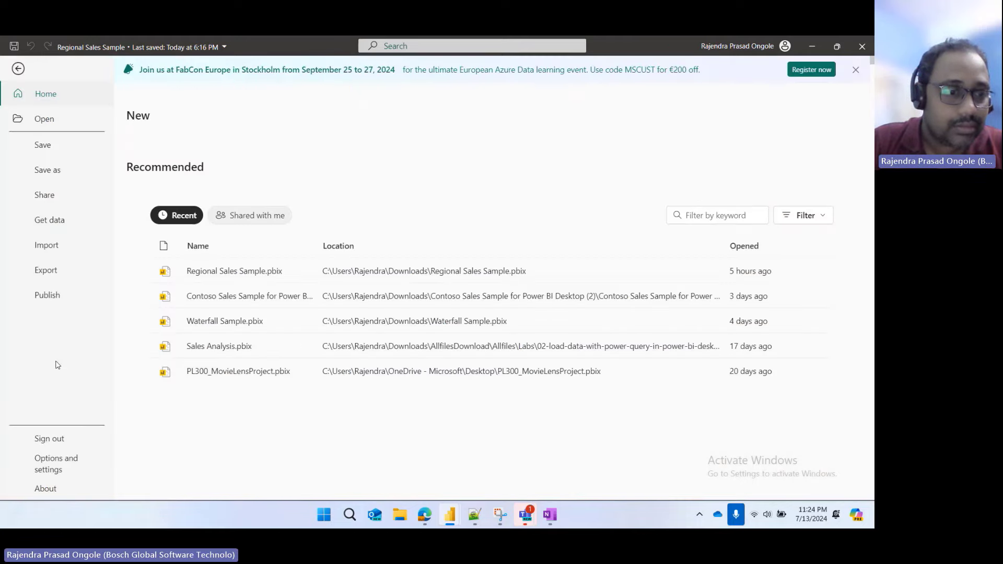
click(35, 463)
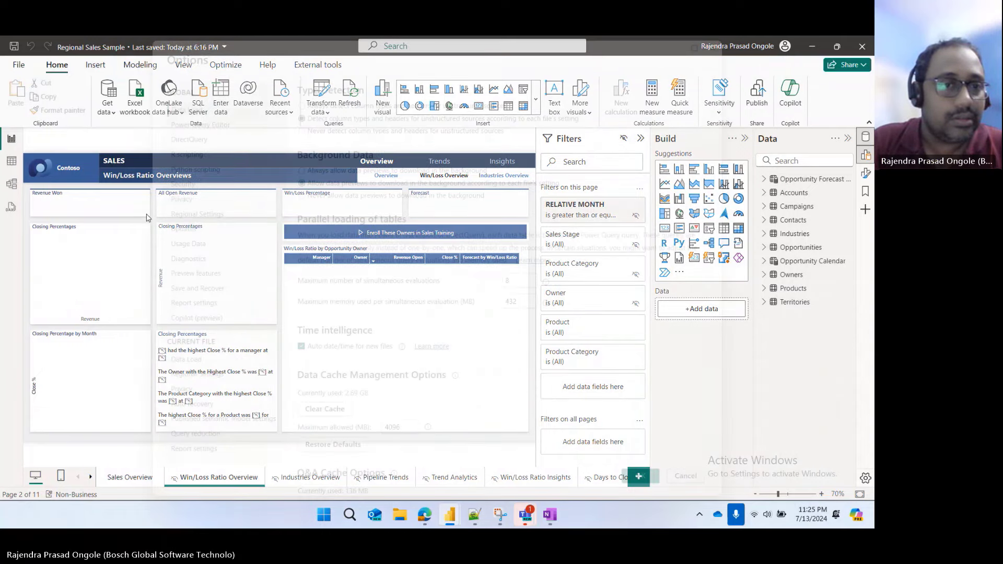
click(207, 319)
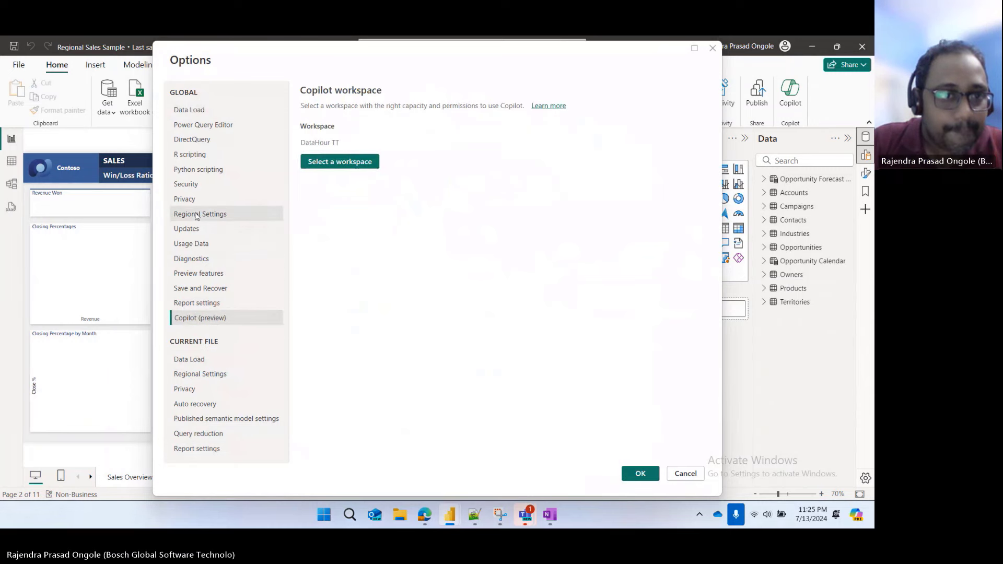
click(193, 276)
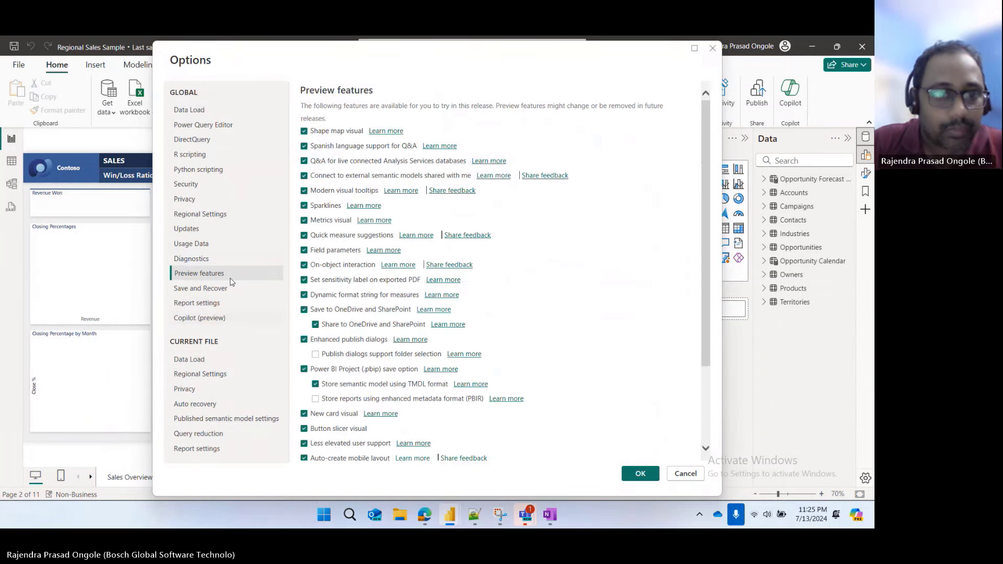
scroll(334, 429, down, 5)
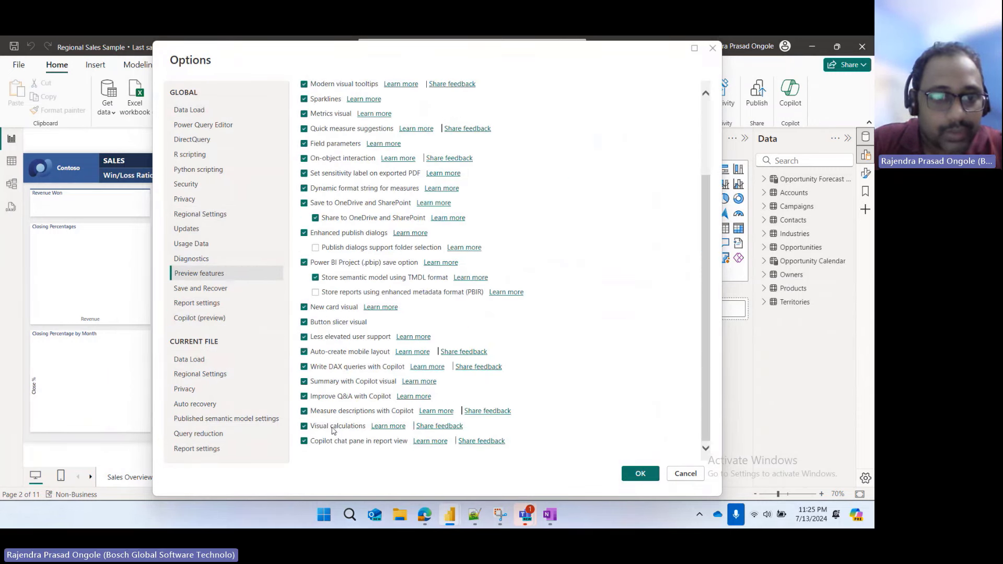
click(682, 473)
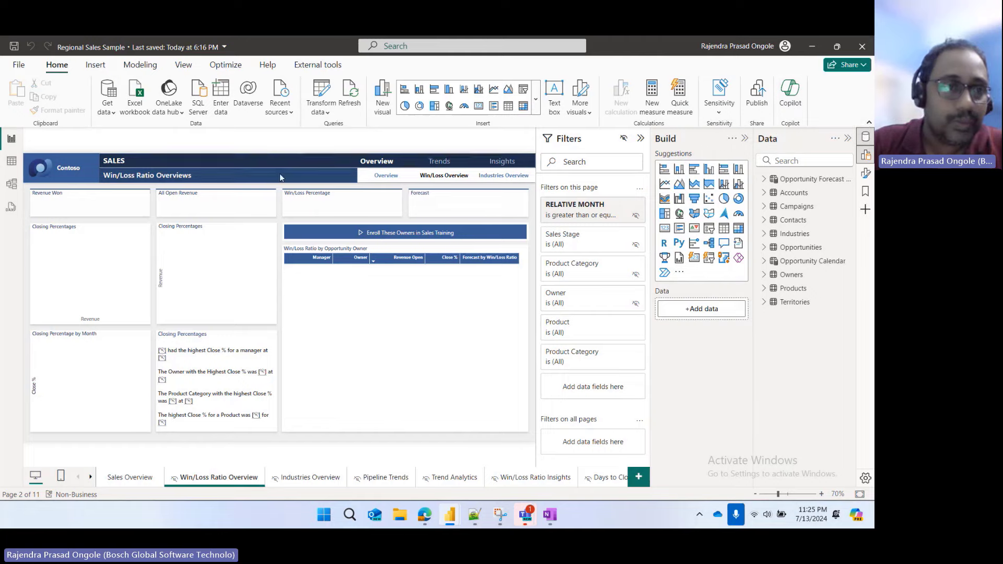
- Go to the DAX query view and exit the open Copilot prompt, discarding its generated query
click(12, 208)
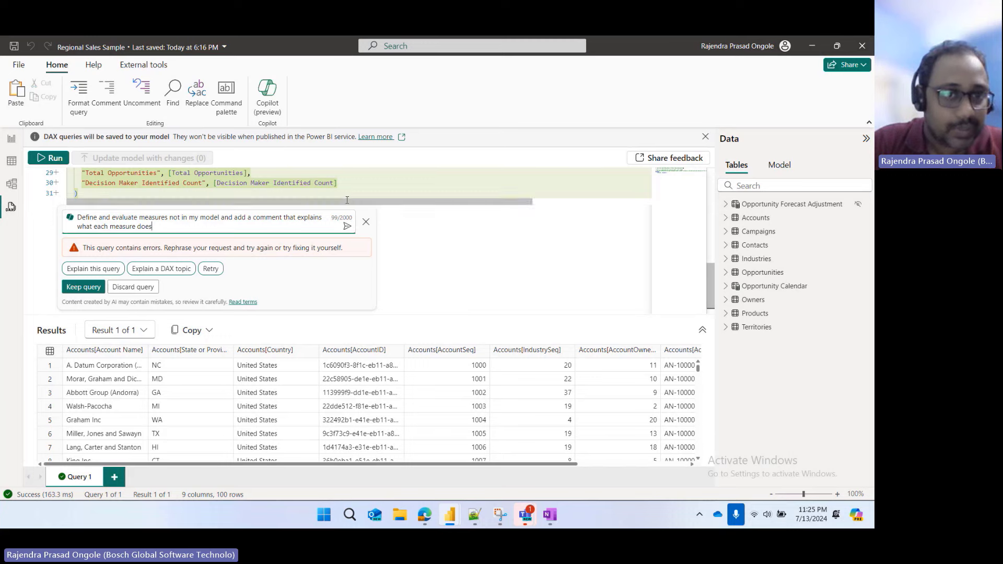
click(367, 224)
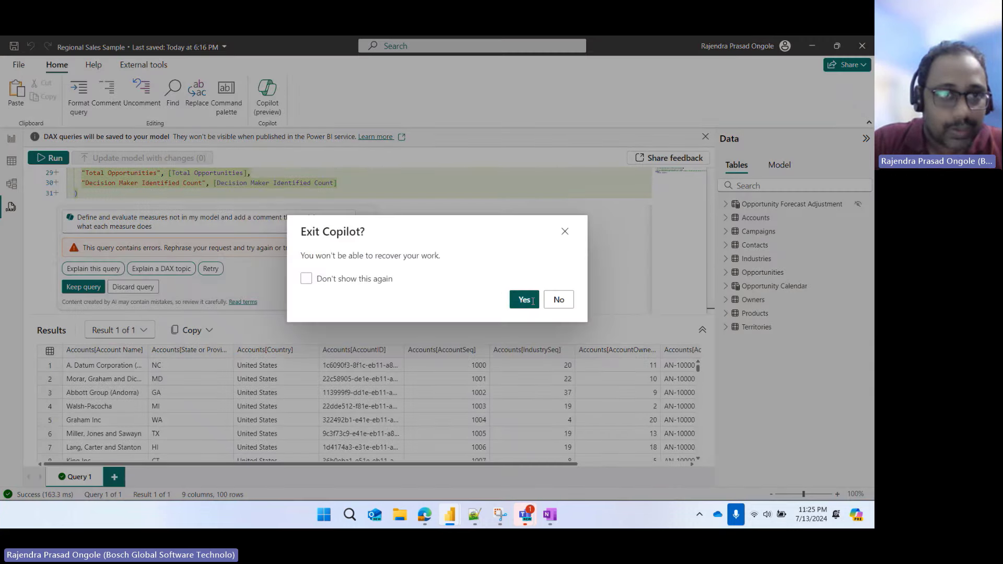
click(522, 298)
- Ask Copilot in the DAX query editor to "calculate opportunities wise contacts"
click(267, 107)
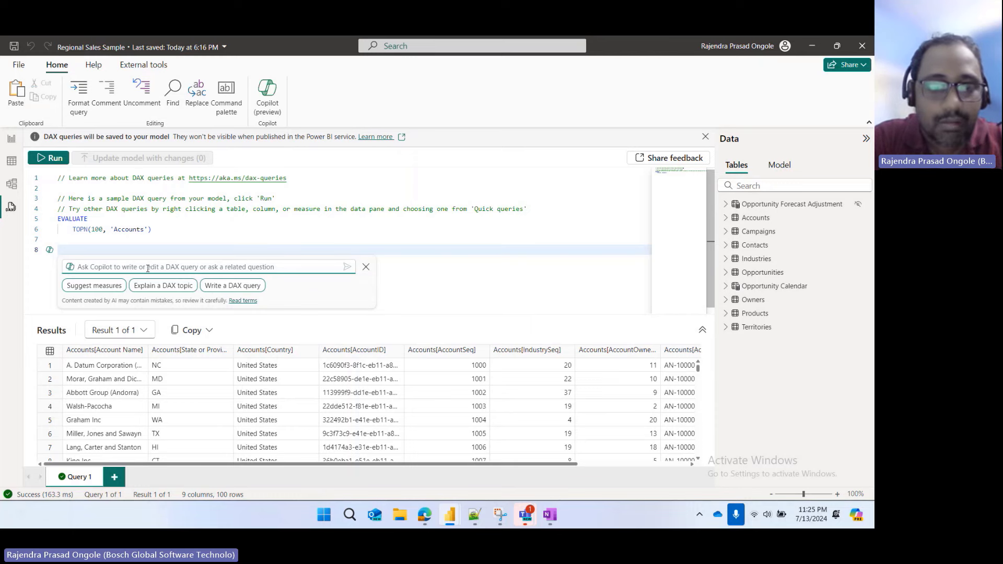
text(calculate)
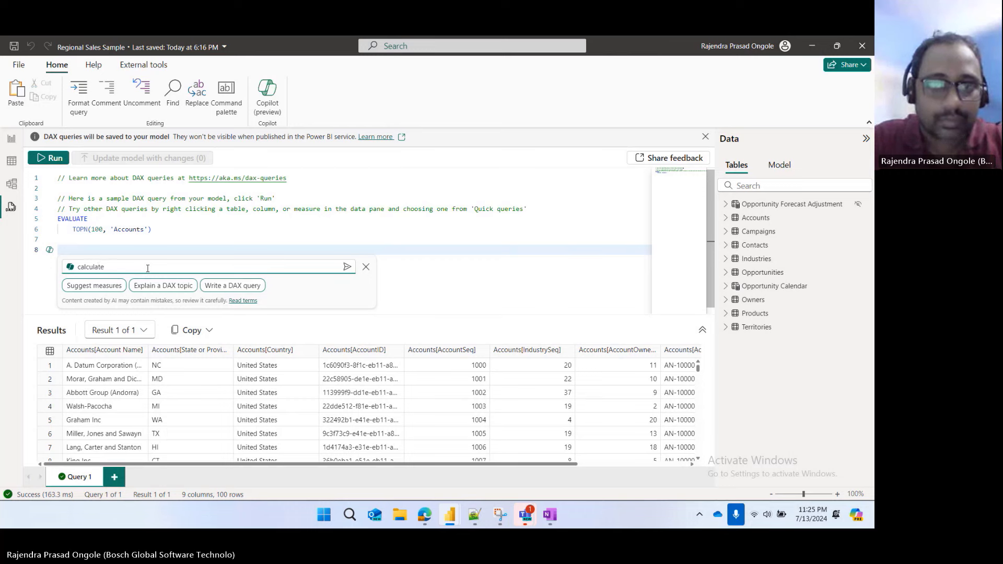
text( o)
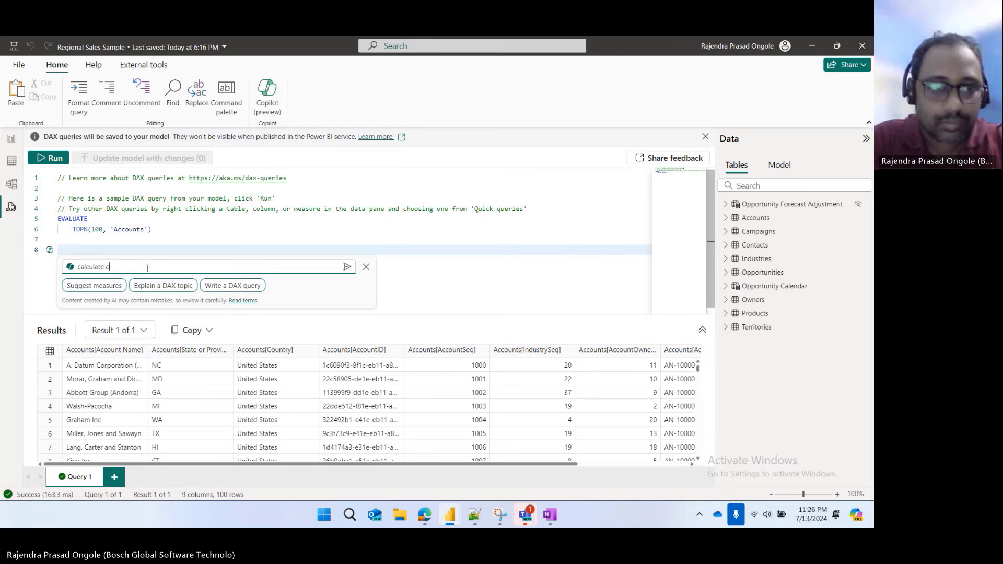
text(ppedrutnit)
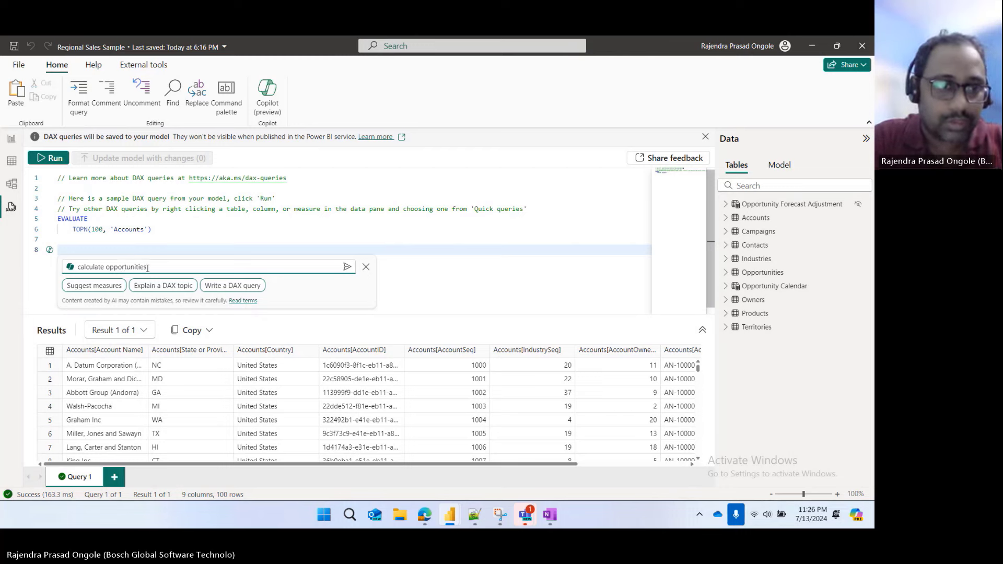
text(ise )
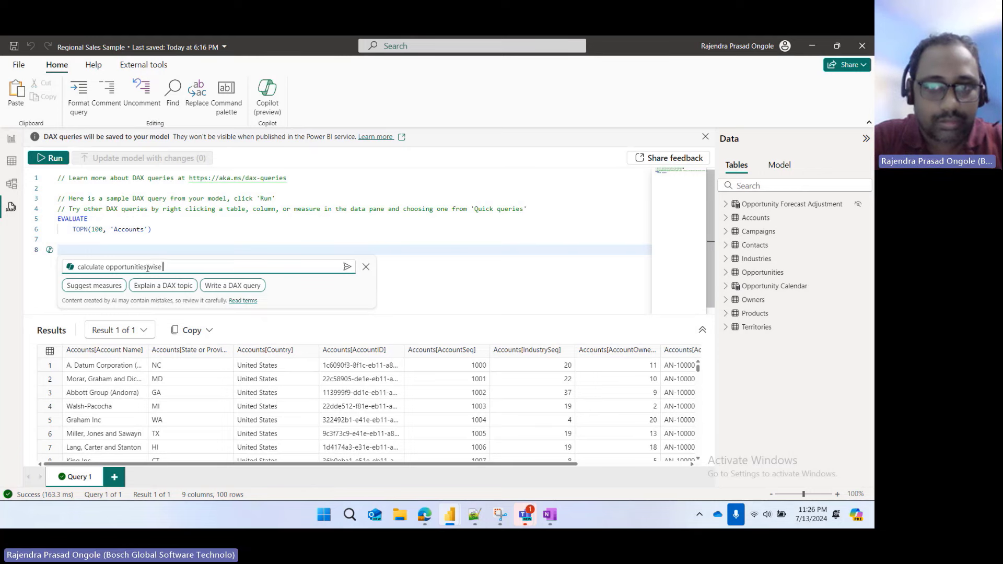
text(contacts)
key(Return)
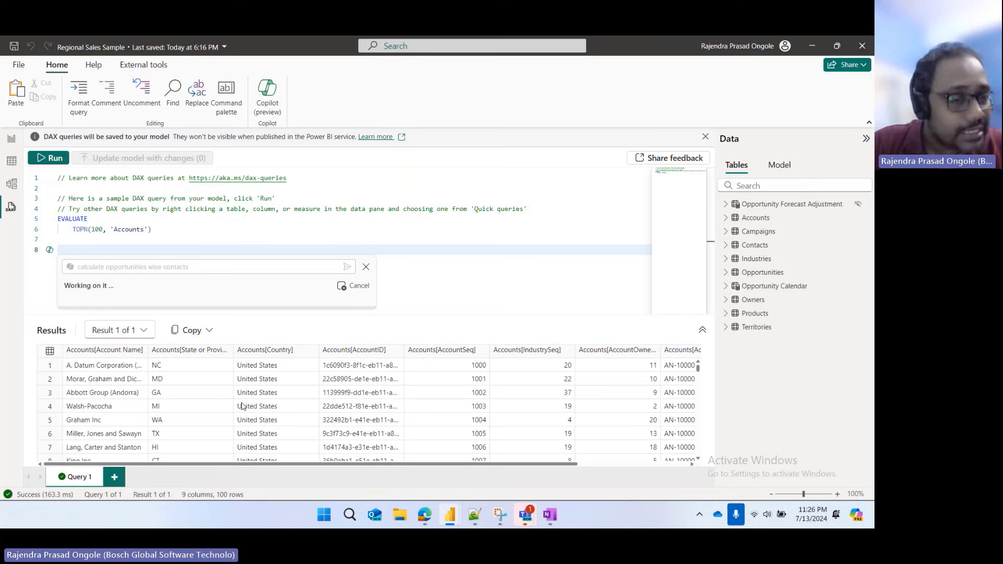
- Run the DAX query with the Copilot-generated code and look across the columns of the results table
click(208, 332)
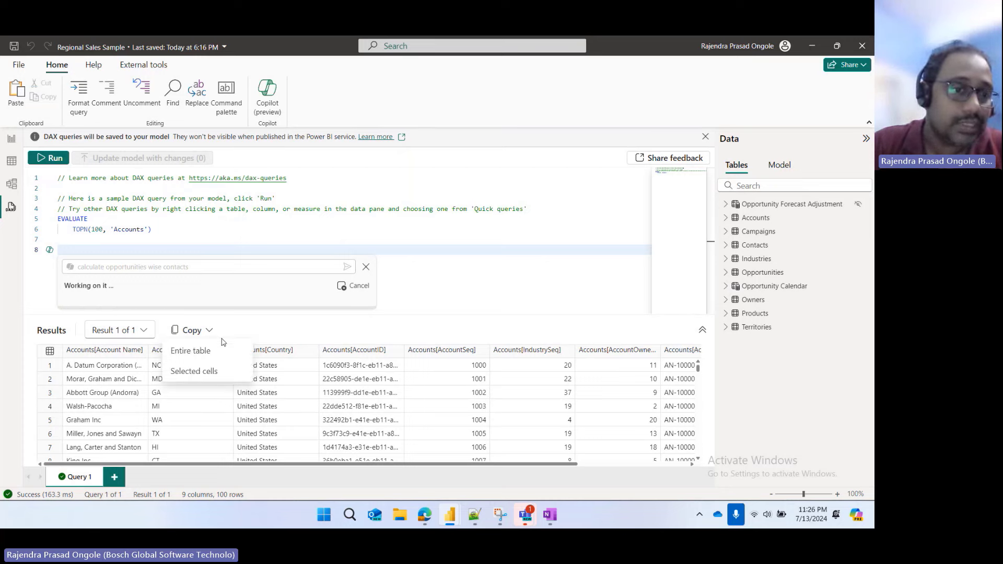
click(297, 331)
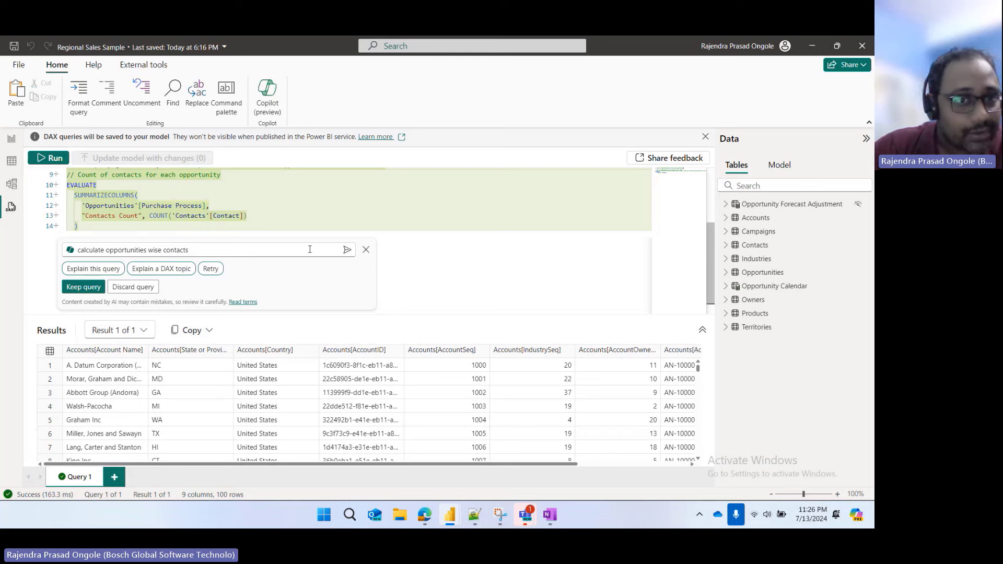
click(52, 159)
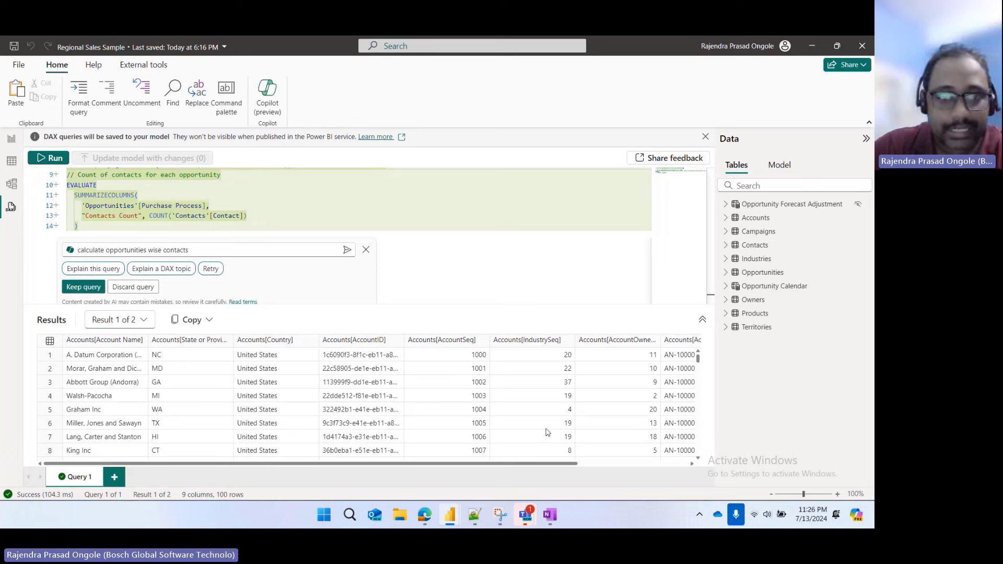
drag(543, 464, 632, 464)
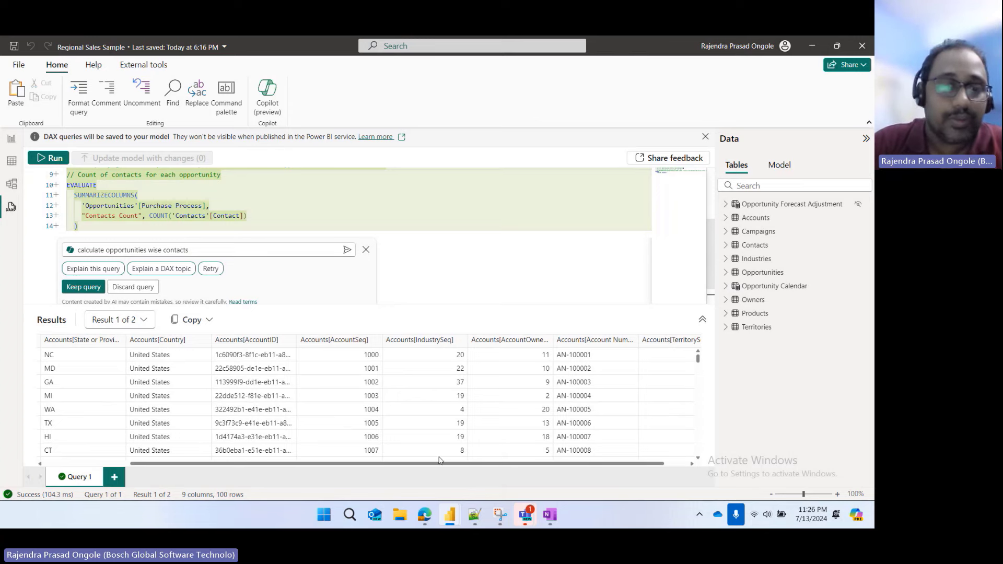
- Switch to the Power BI service in the browser and open the DataHour TT workspace
click(426, 515)
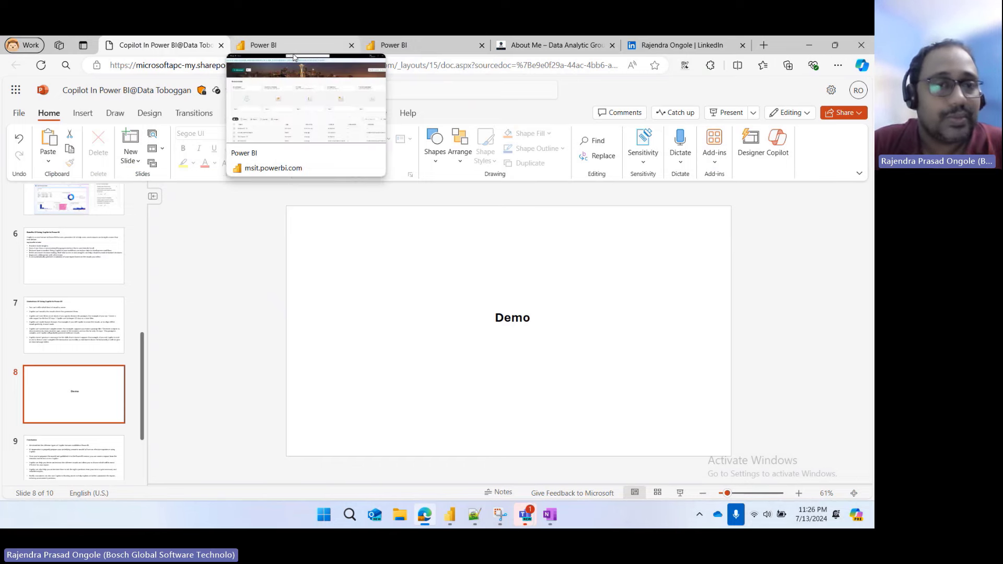
click(292, 50)
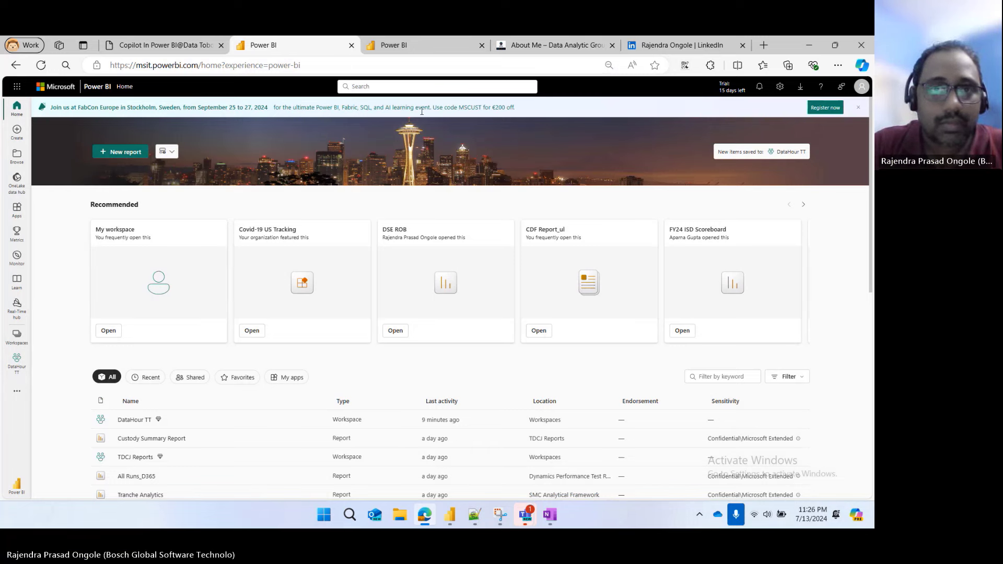
click(20, 361)
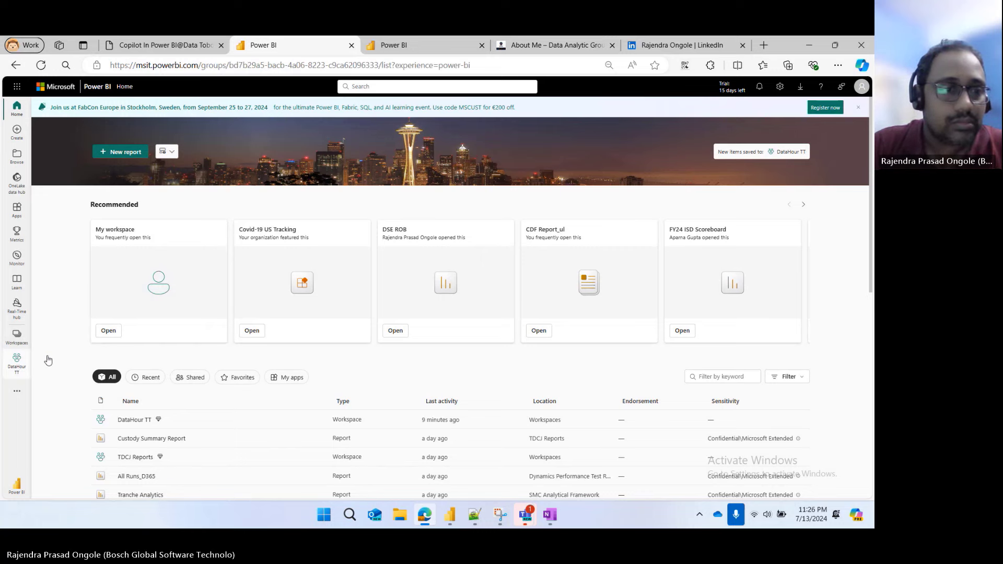
click(20, 338)
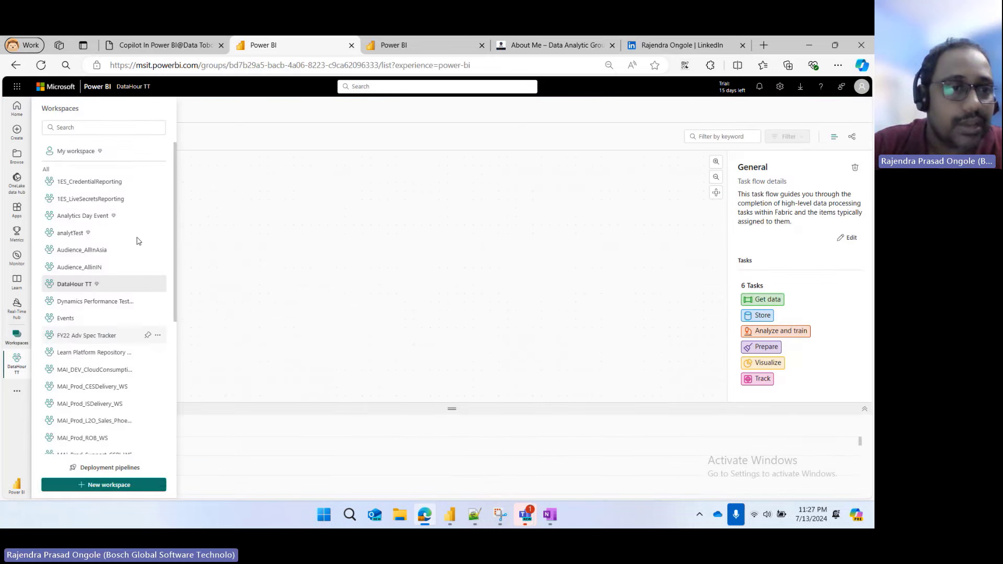
click(74, 284)
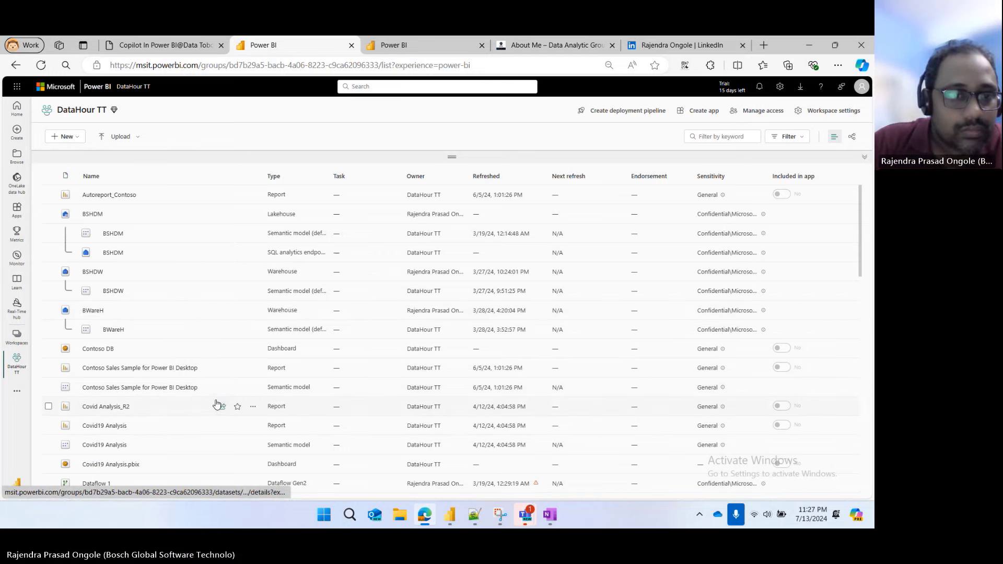
- Auto-create a report from the Contoso Sales Sample for Power BI Desktop semantic model and view it
scroll(217, 404, down, 2)
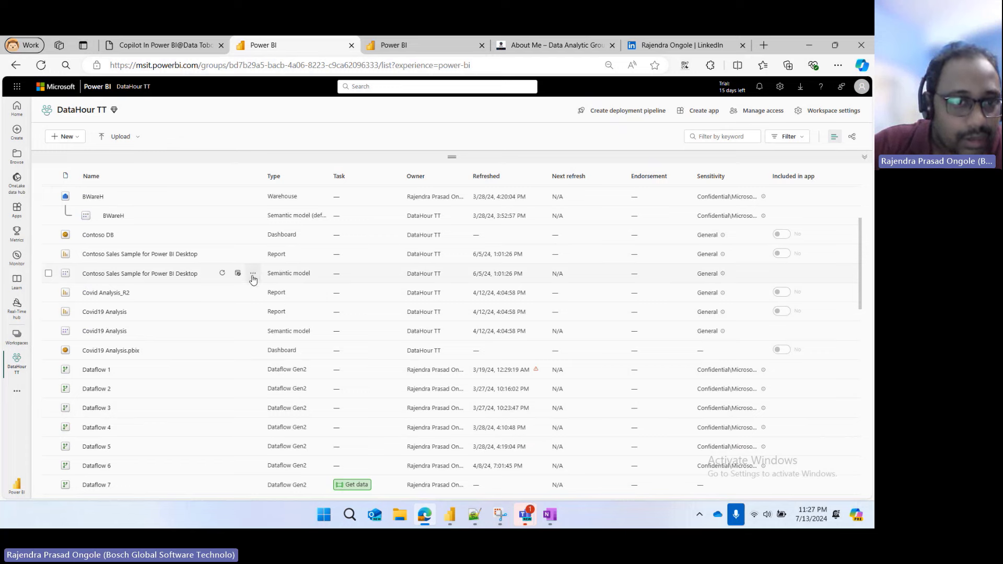
click(253, 275)
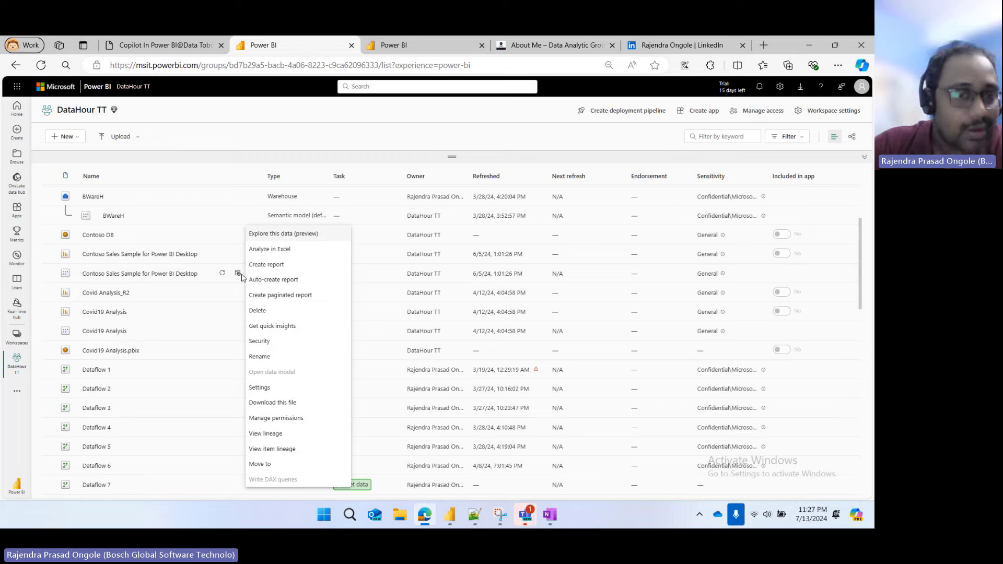
click(280, 281)
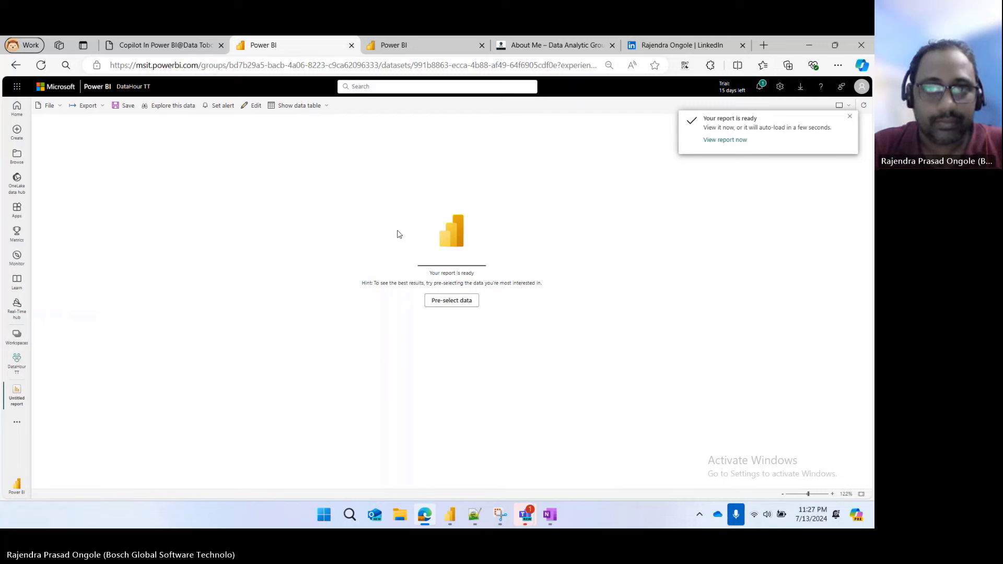
click(725, 140)
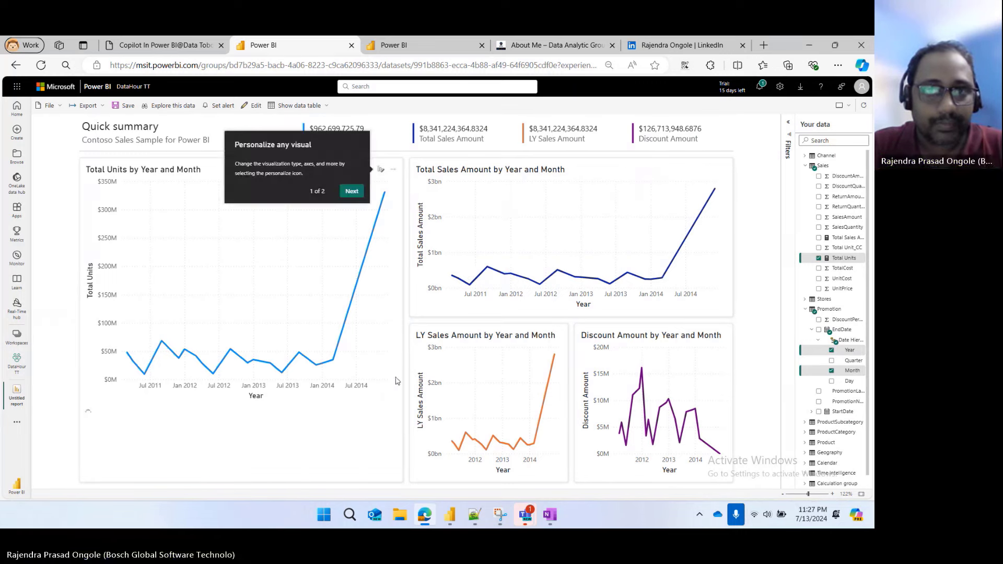
- Move past the visual personalization tip and switch the auto-created Quick summary report to edit mode
click(351, 191)
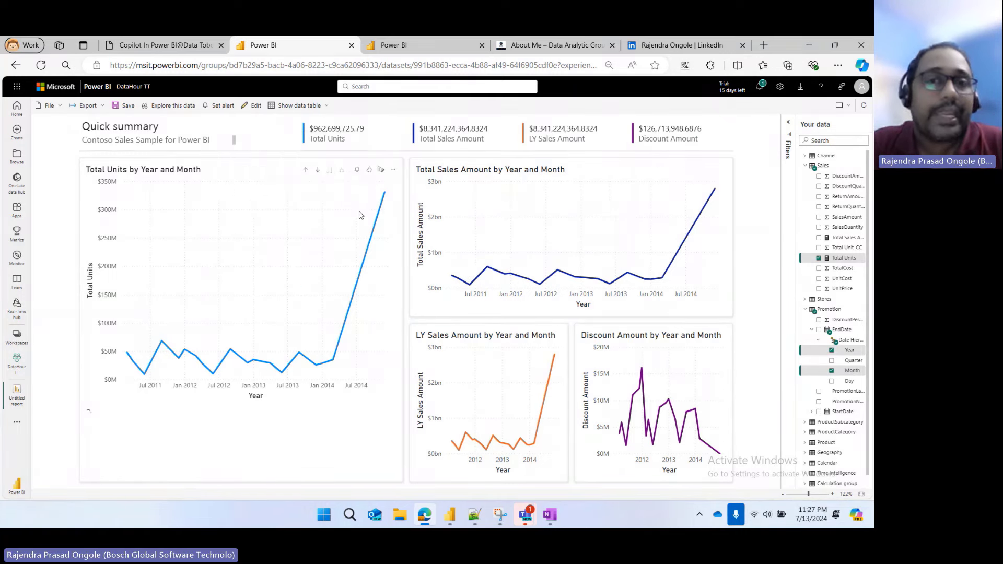
click(254, 107)
click(455, 308)
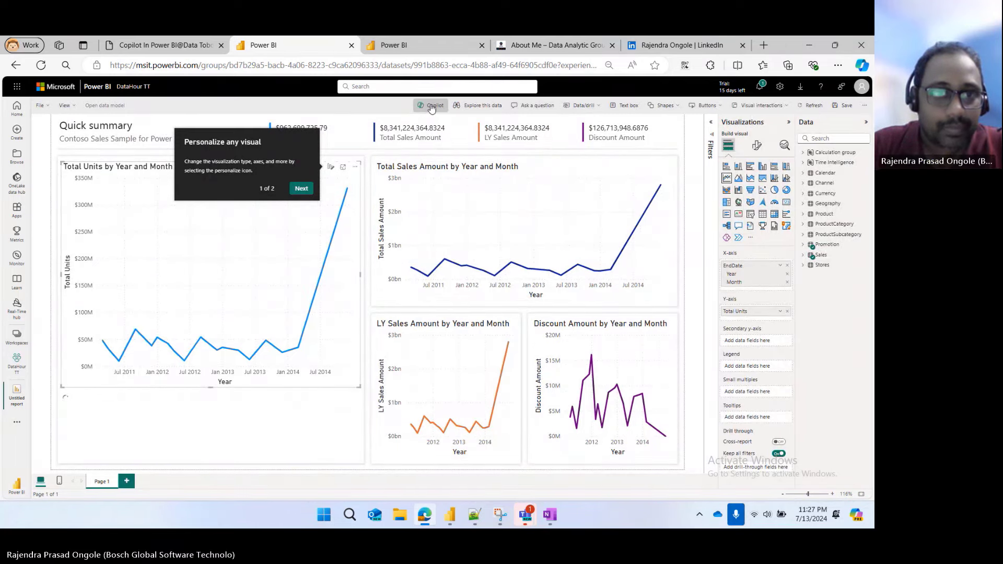
- Open Copilot on the auto-created Quick summary report, and return to the DataHour TT workspace without saving the report
click(432, 107)
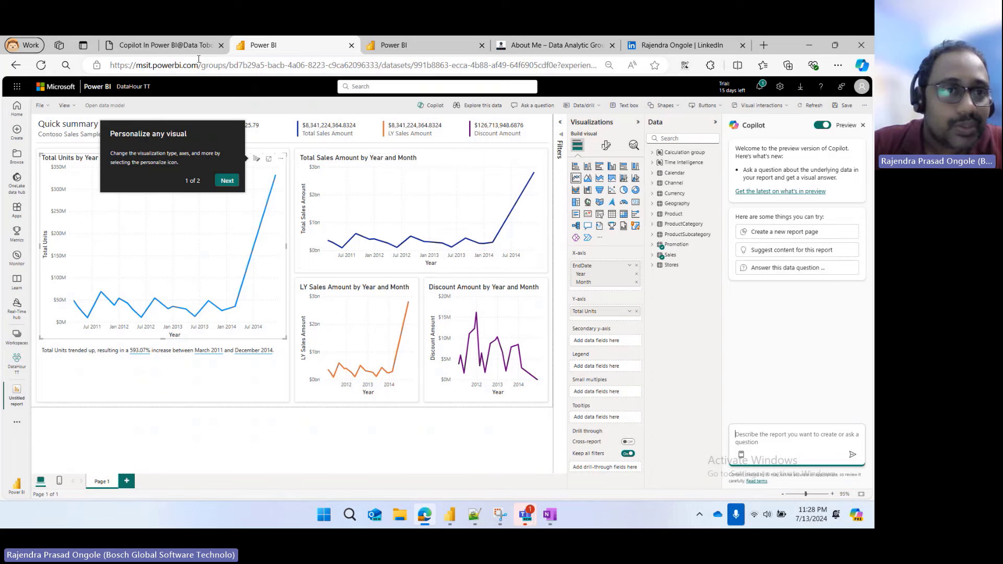
click(17, 364)
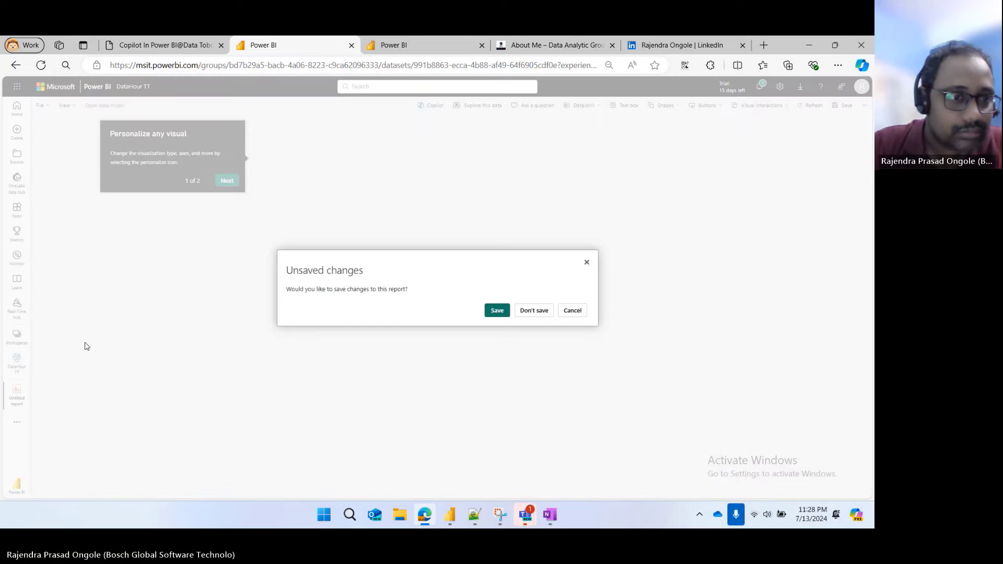
click(529, 316)
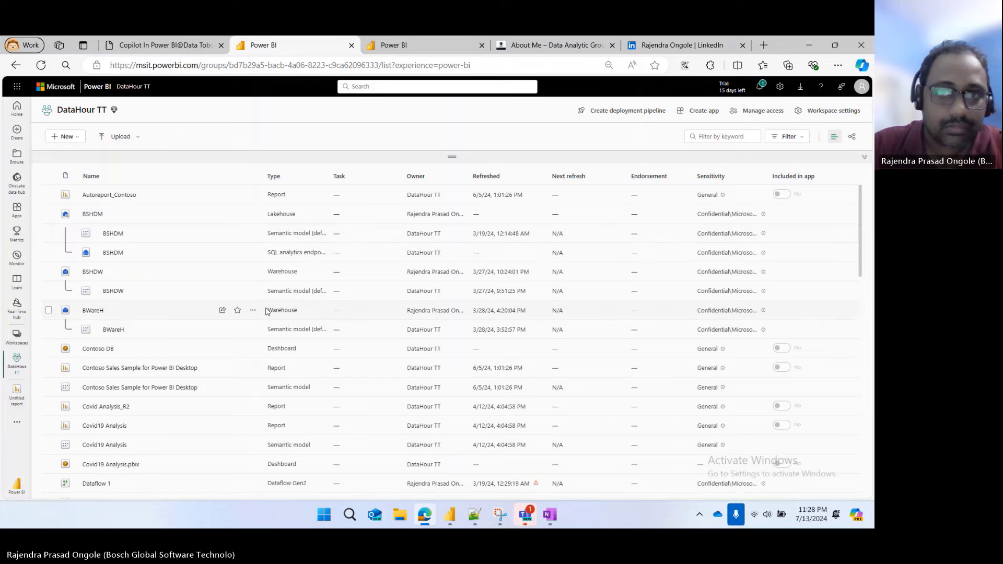
- Switch to the other Power BI report showing the Sales Performance Analysis page and keep the browser window maximized
double_click(789, 50)
key(ctrl+Tab)
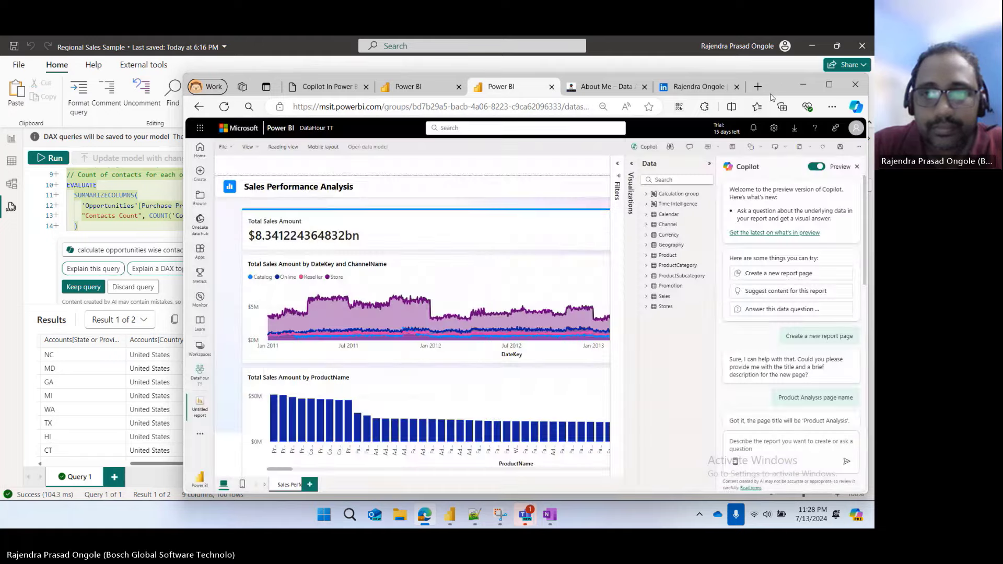
double_click(778, 83)
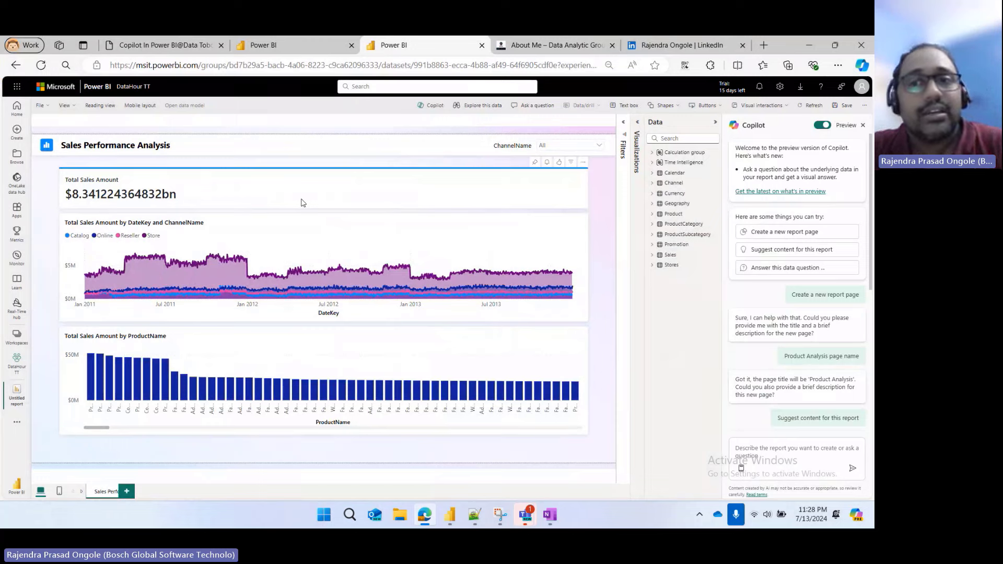
- Review Copilot's suggested report outline and have it create the Sales Performance Analysis page from that outline
scroll(791, 314, down, 5)
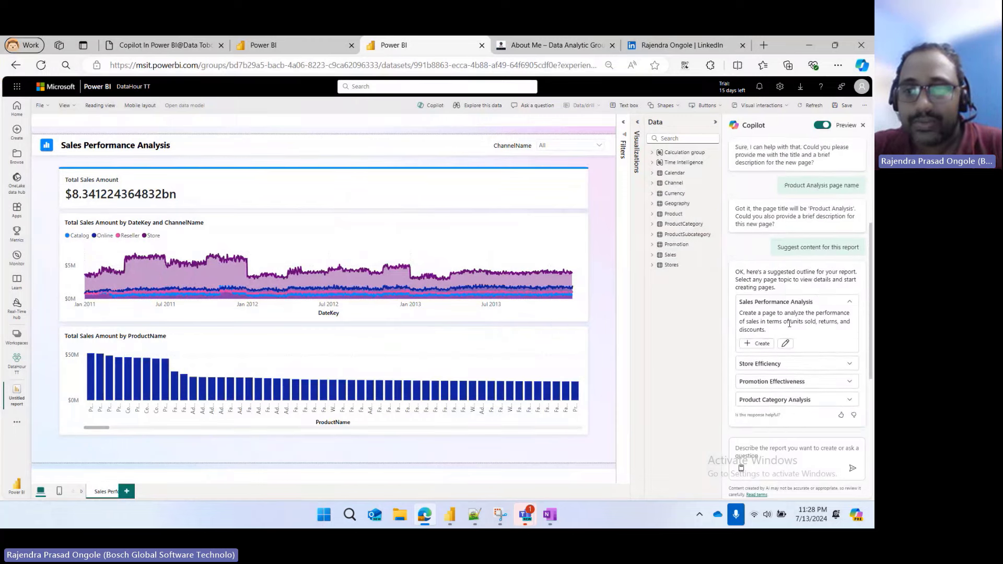
scroll(789, 328, down, 1)
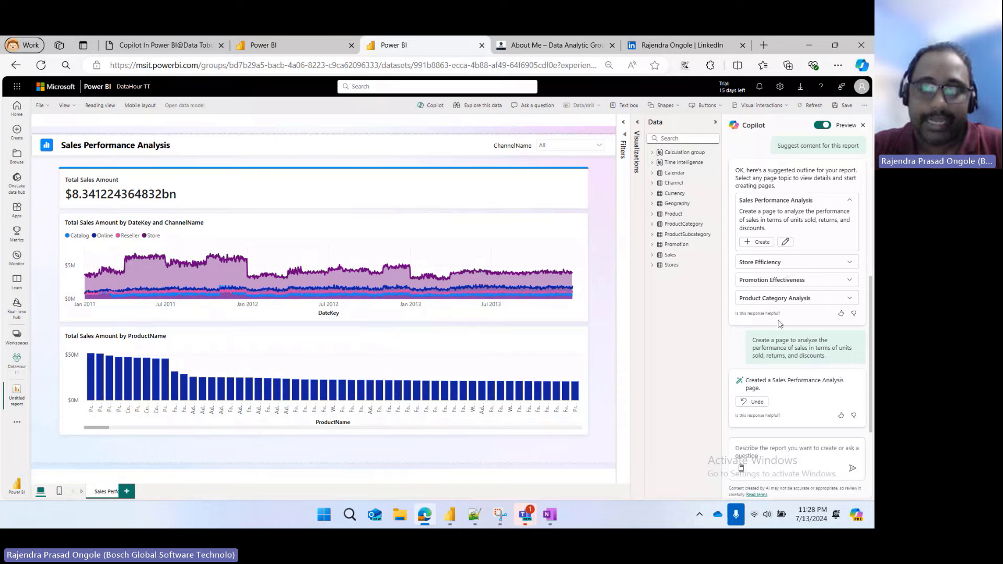
click(855, 362)
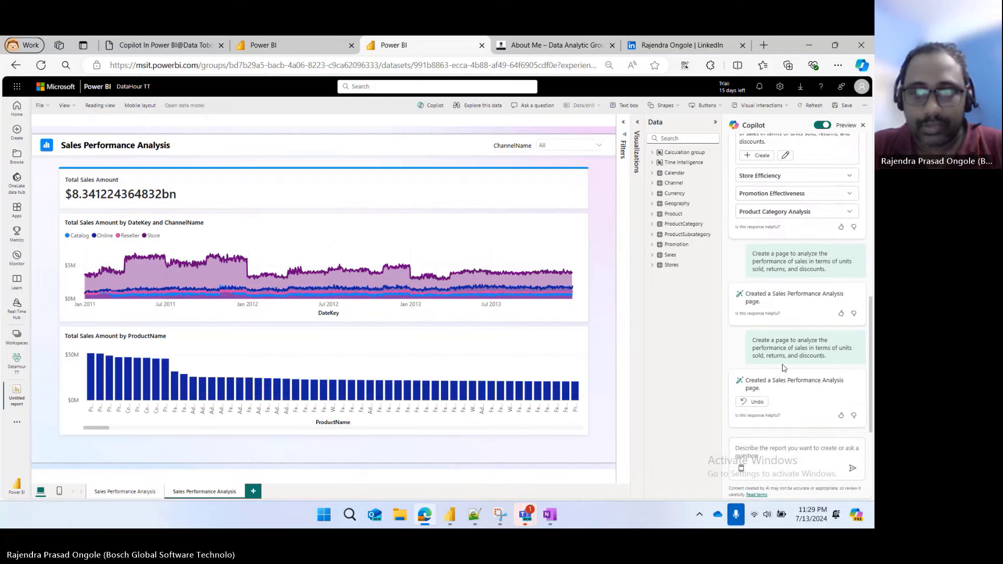
- Go back to Copilot's starter suggestions and ask it to create a new report page
scroll(775, 366, up, 2)
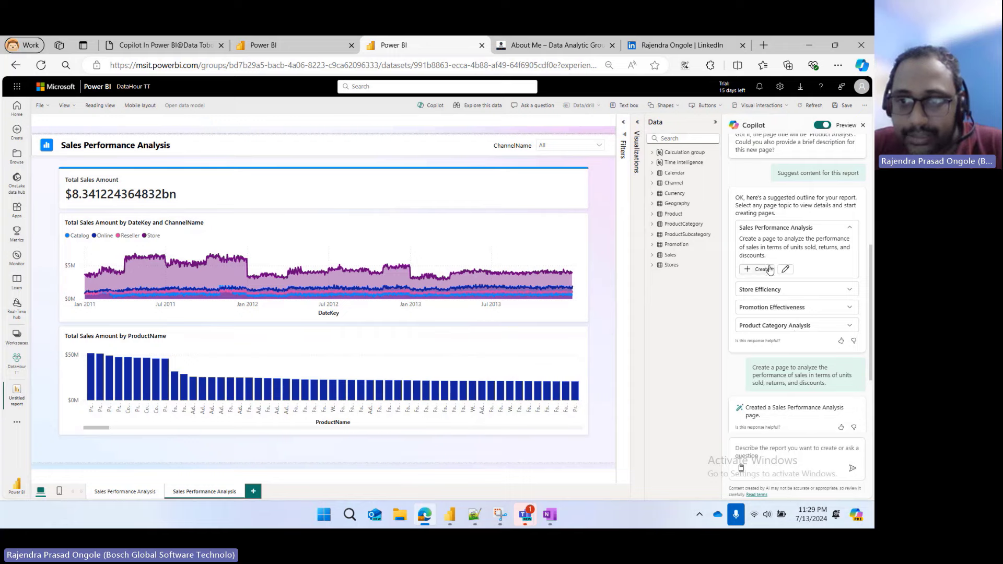
scroll(796, 272, up, 4)
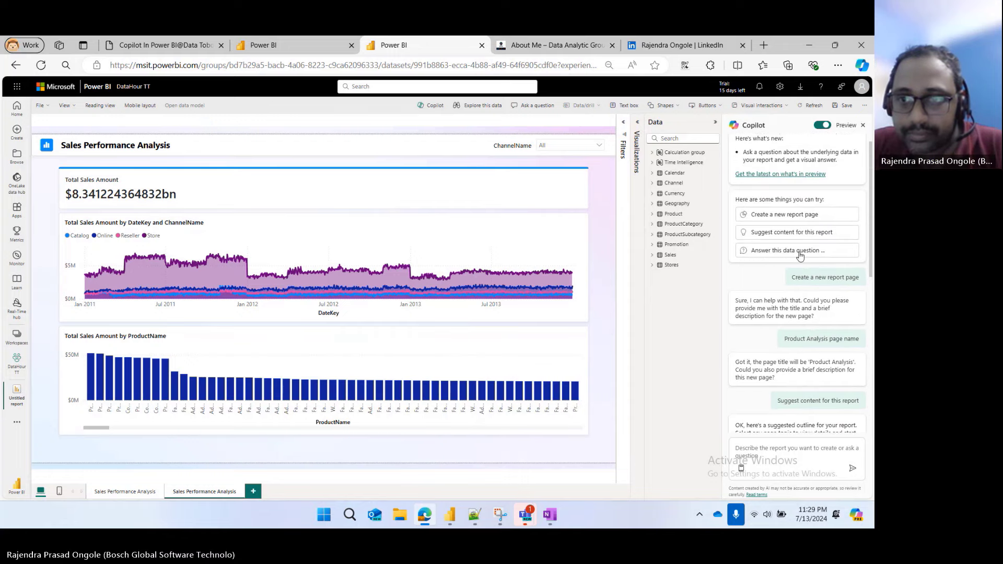
click(789, 215)
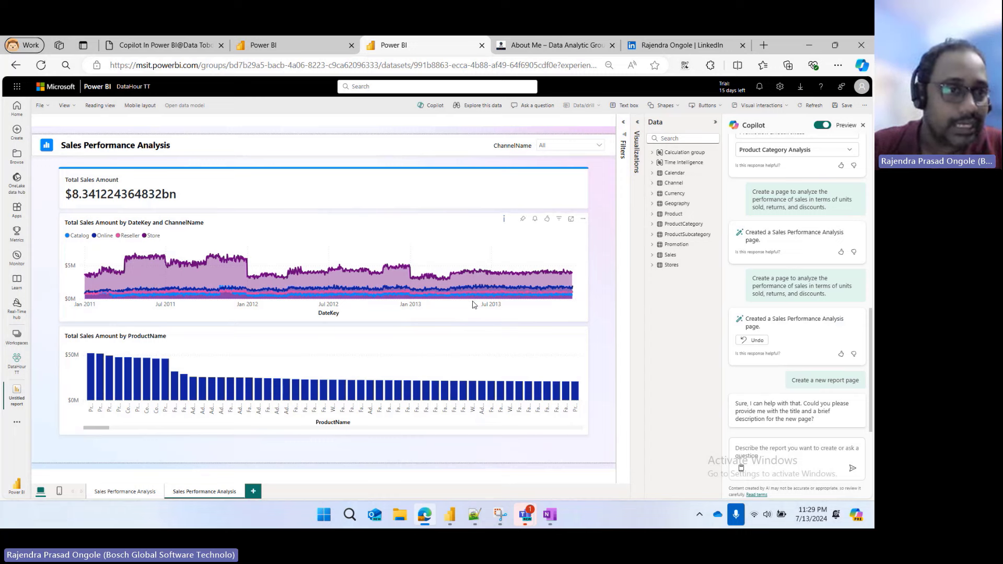
- Send Copilot the prompt "Generate a report page Geography based visuals" and wait for the page
mouse_move(455, 299)
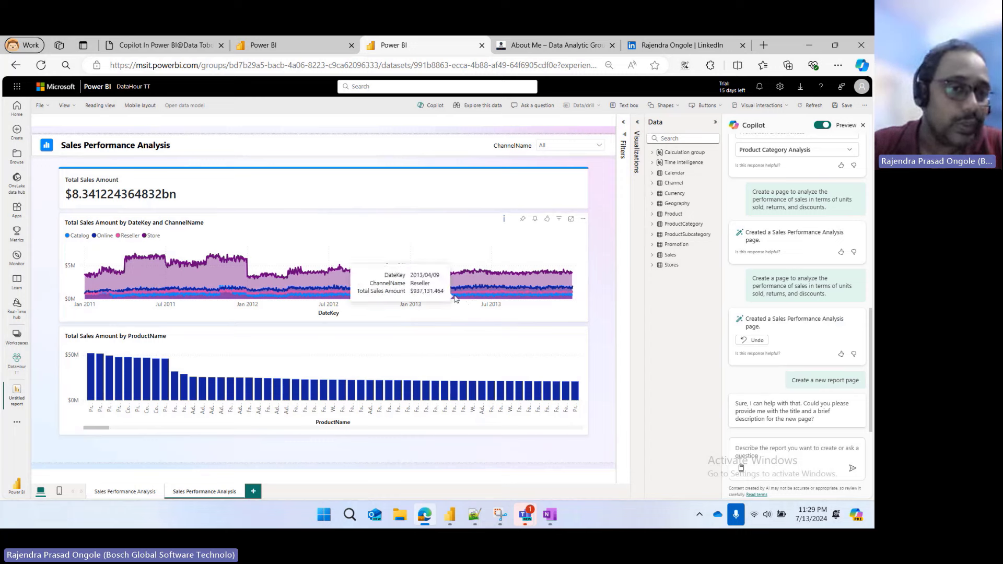
click(786, 444)
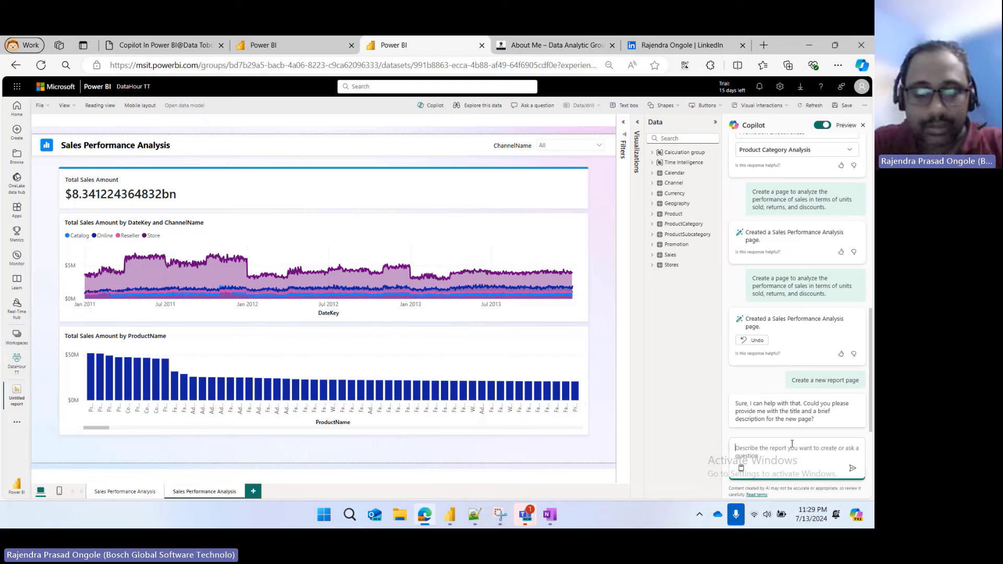
text(ceogr)
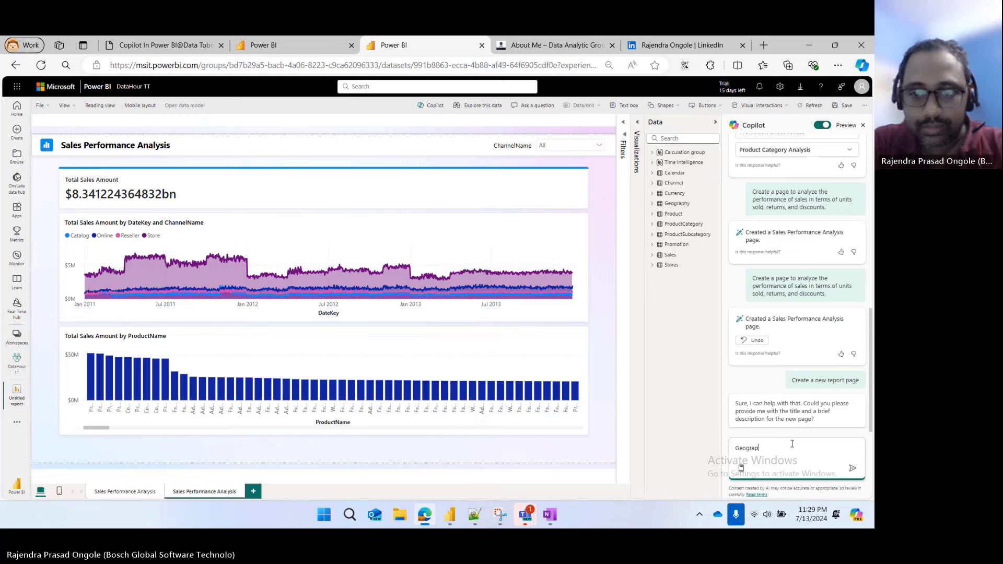
text(aphy based visuals)
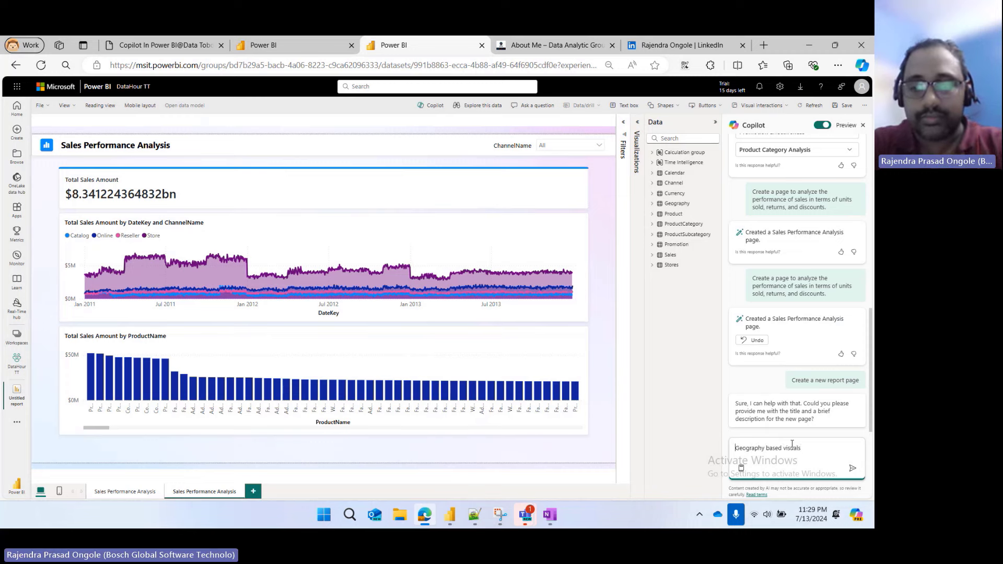
text(Gen)
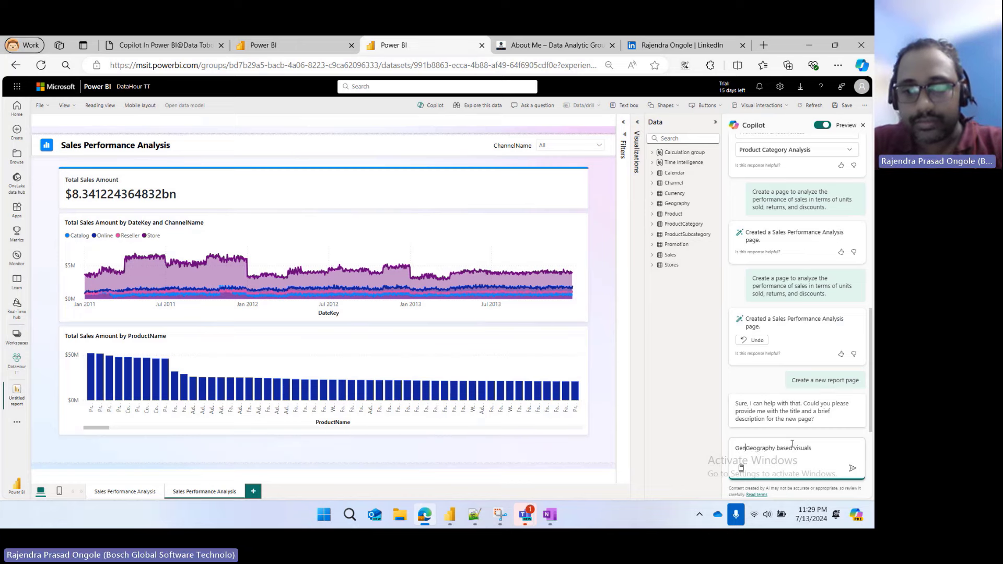
text(erate a repor)
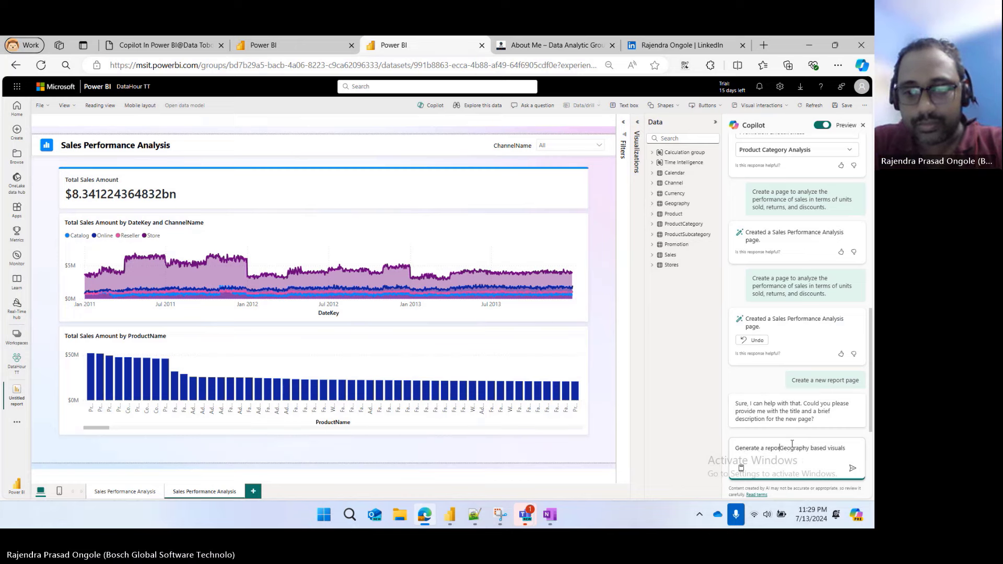
text(t page)
key(Return)
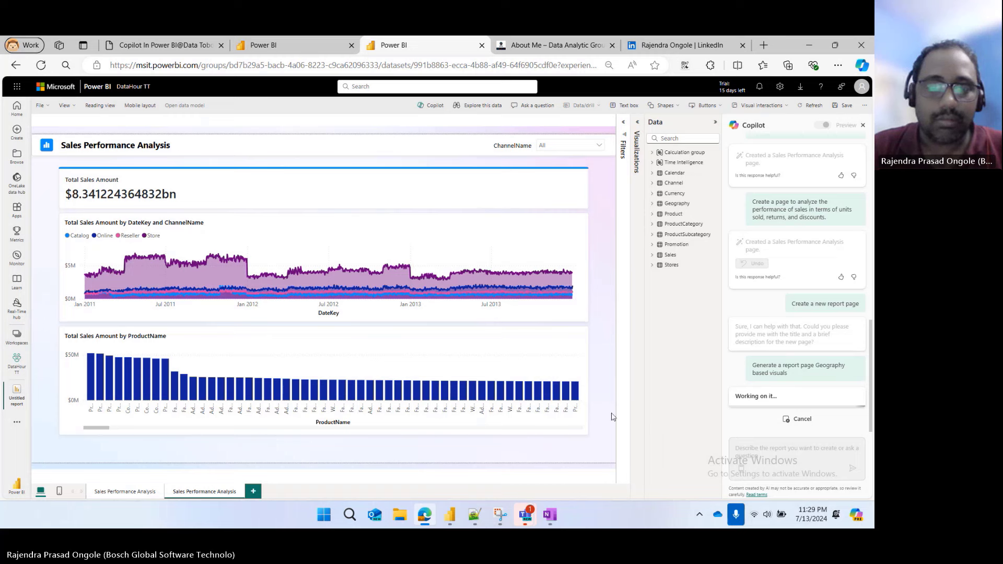
mouse_move(526, 402)
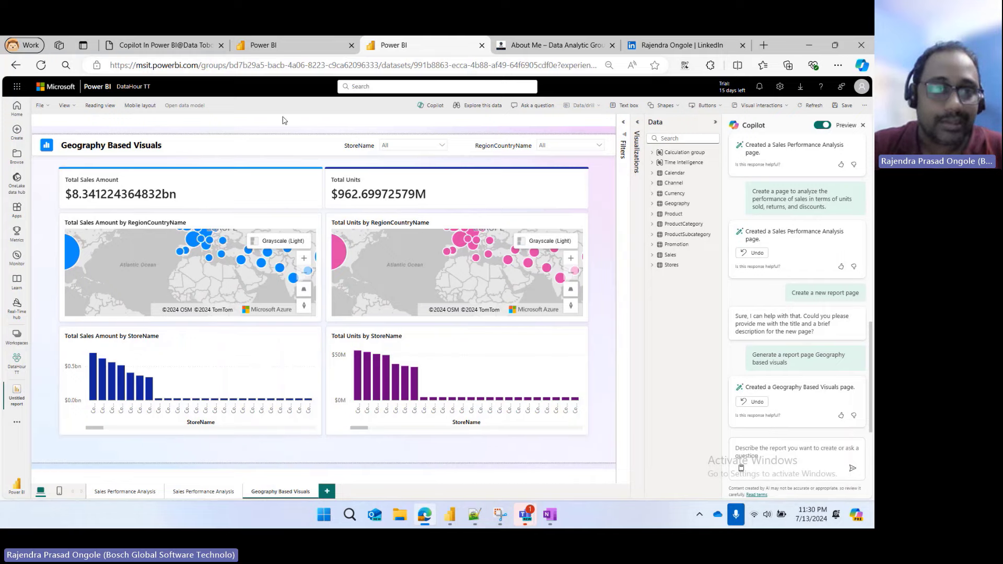
- Switch to the Copilot In Power BI@Data Toboggan presentation and start the slide show from the Conclusion slide
click(125, 41)
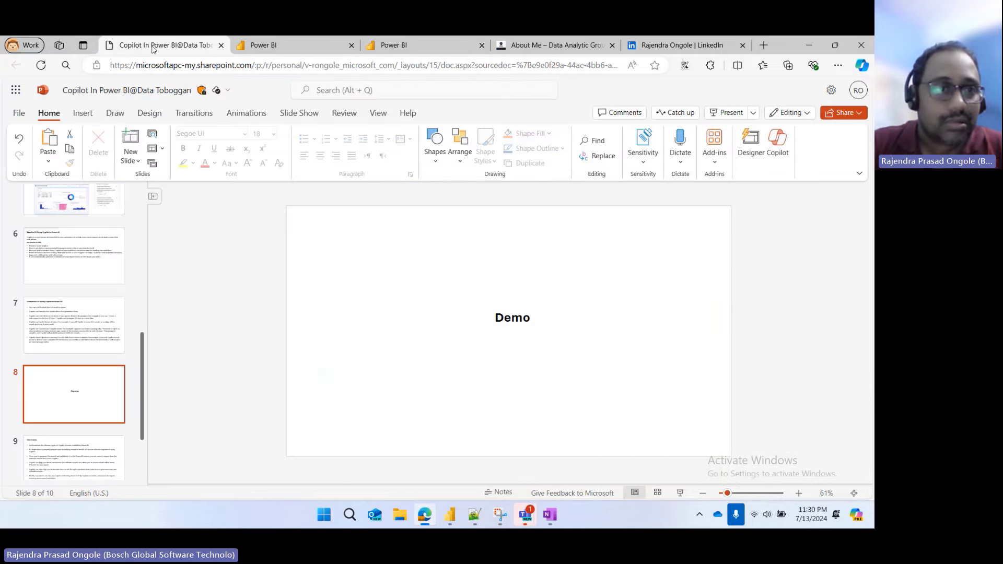
click(87, 442)
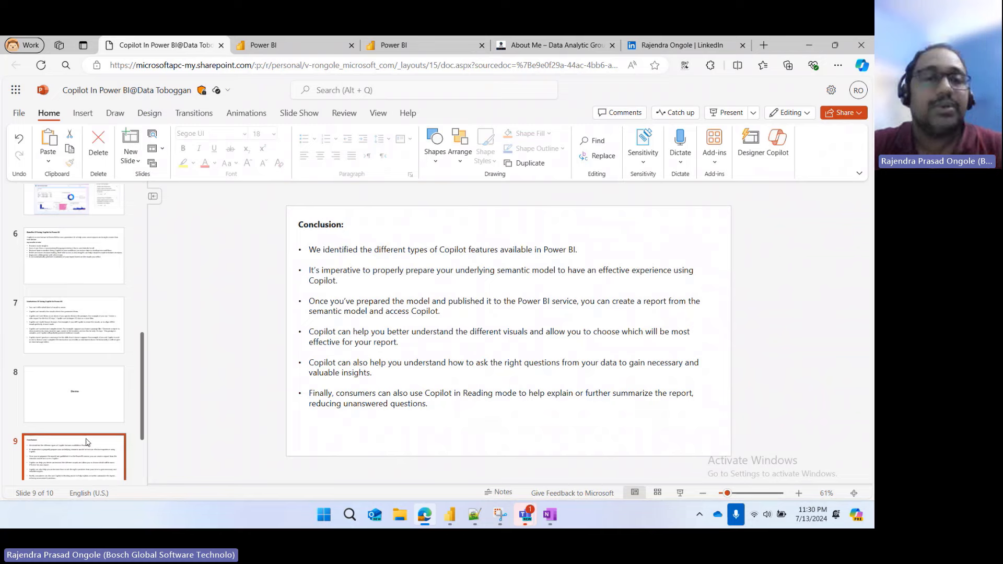
click(679, 493)
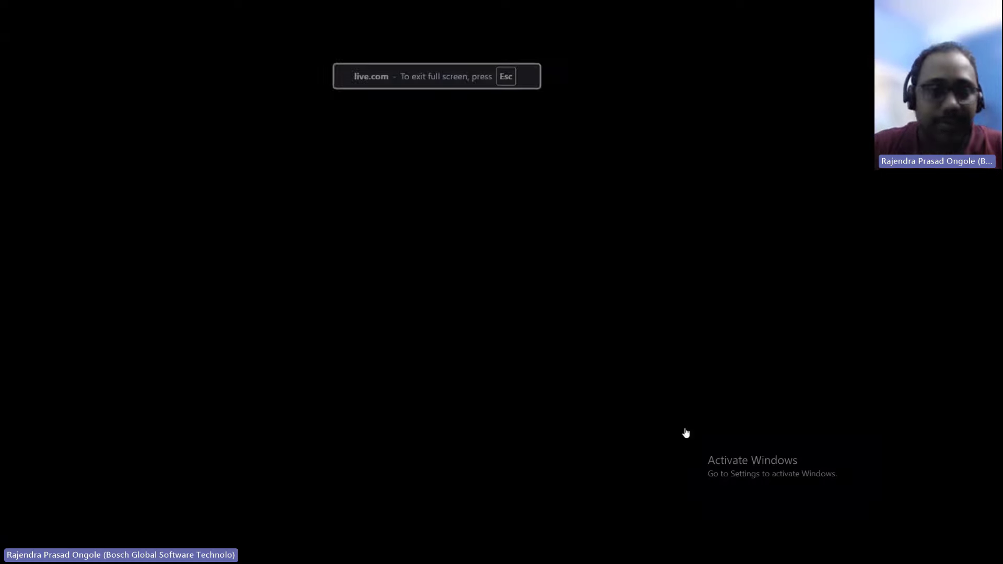